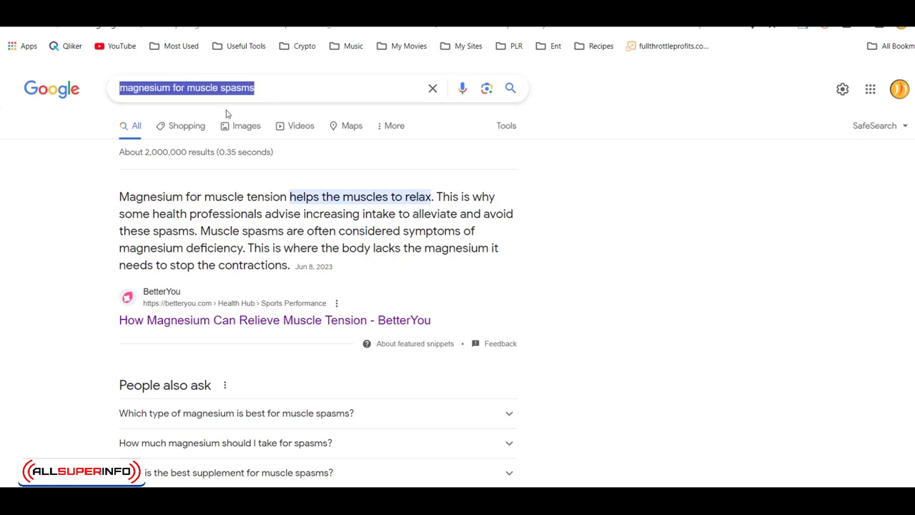
Try out selections of the Google featured snippet on magnesium relaxing muscles
left_click(289, 88)
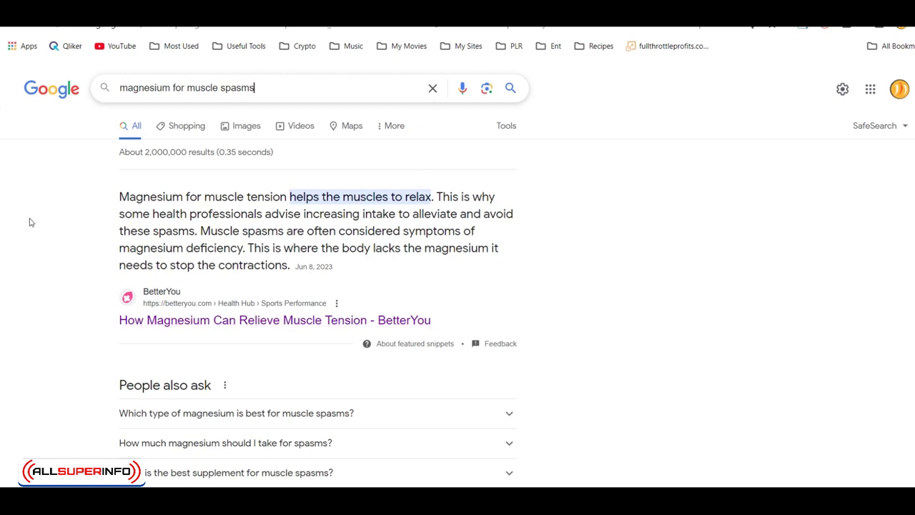
left_click(103, 200)
left_click_drag(104, 200, 294, 266)
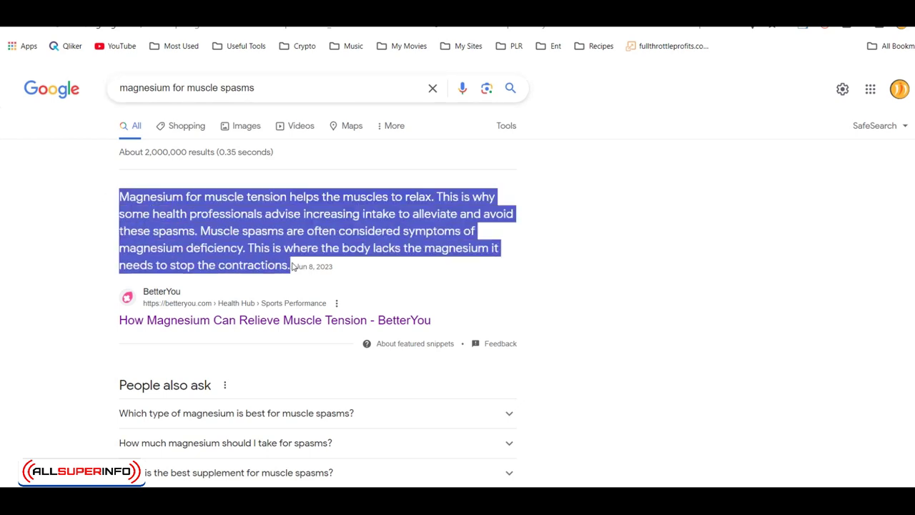
left_click(67, 240)
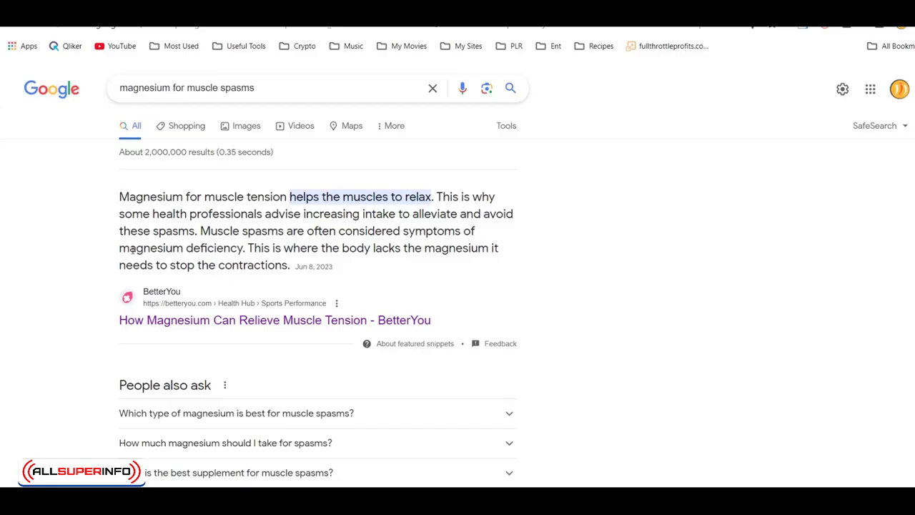
left_click_drag(106, 205, 485, 327)
left_click(32, 258)
Copy the featured snippet paragraph and highlight the short answer paragraph in the outline
left_click_drag(120, 198, 292, 268)
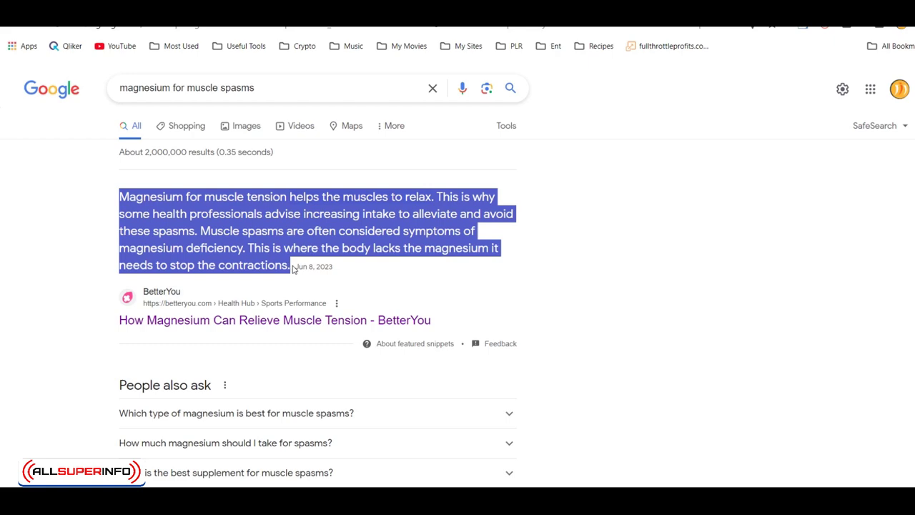
right_click(246, 236)
left_click(266, 246)
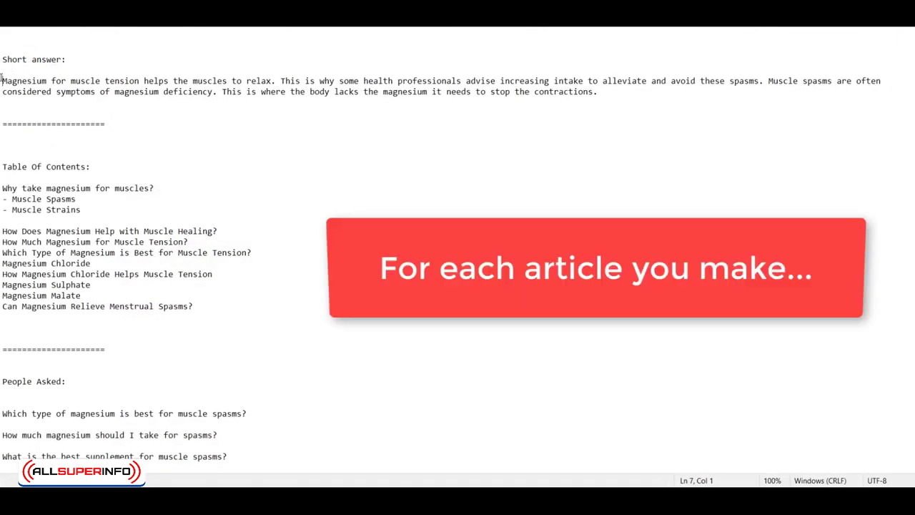
left_click_drag(2, 81, 607, 108)
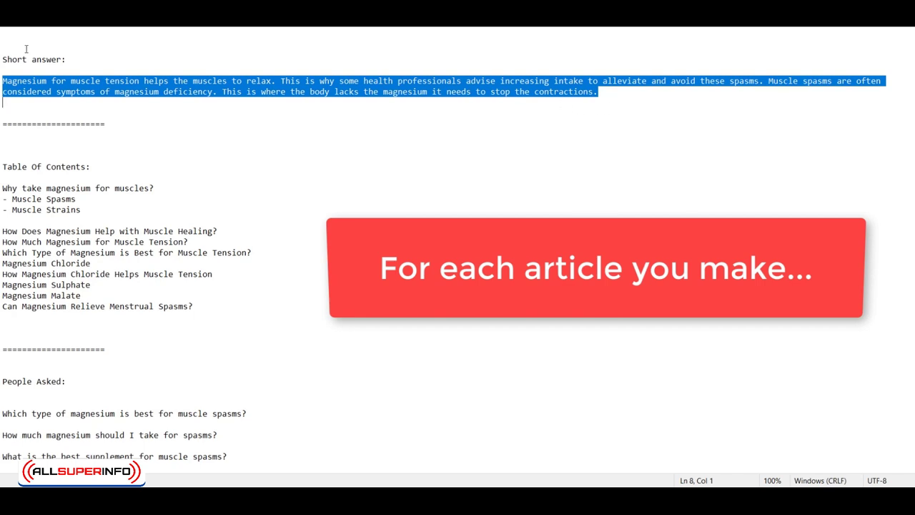
Highlight the Short answer: and Table Of Contents heading lines, then return to Chrome
left_click(51, 80)
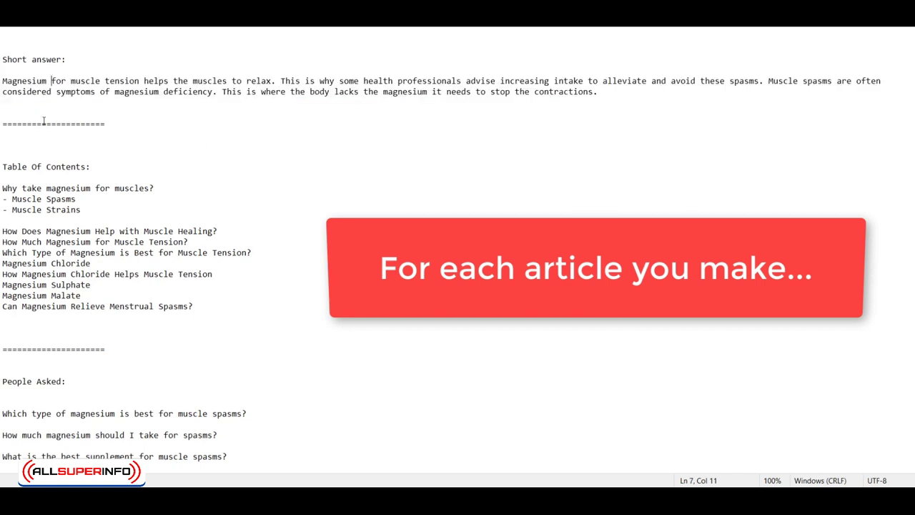
left_click_drag(2, 60, 66, 60)
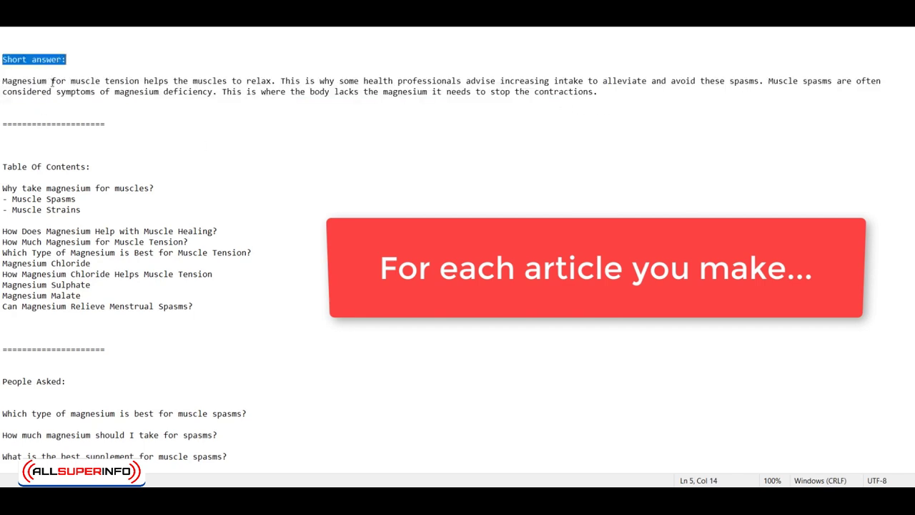
left_click(14, 95)
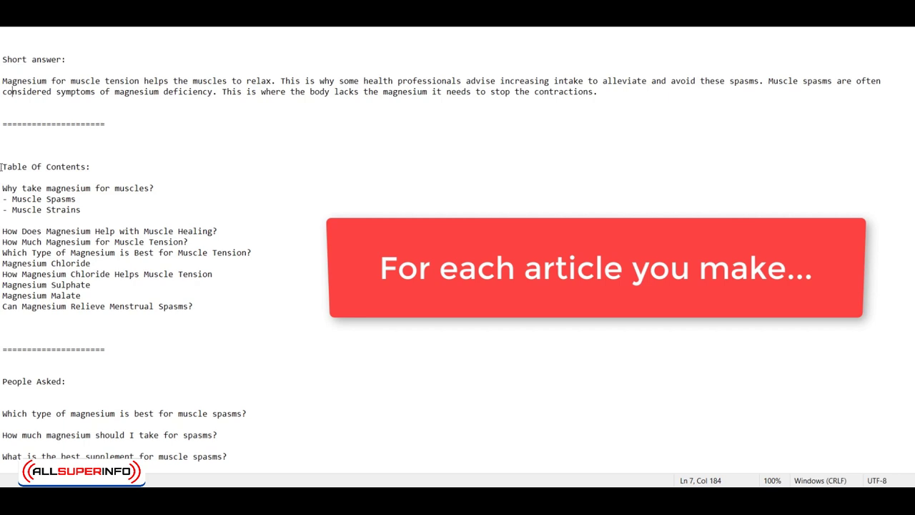
left_click(104, 166)
key("shift+Home")
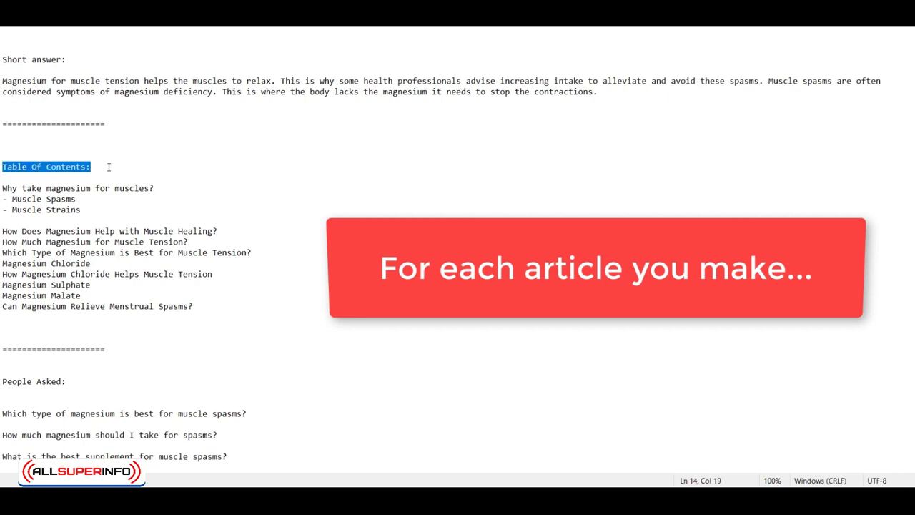
key("alt+Tab")
Open the BetterYou muscle-tension article in a new tab and highlight its first heading
right_click(178, 321)
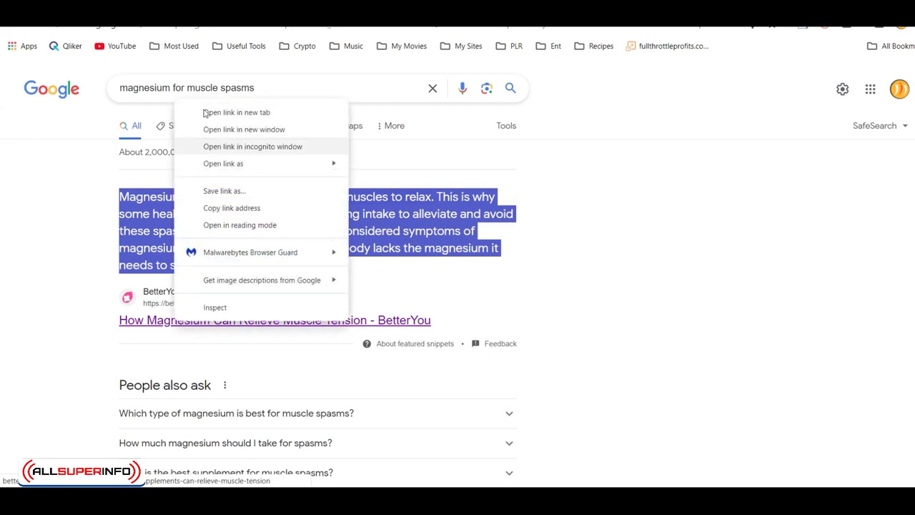
left_click(236, 112)
key("ctrl+Tab")
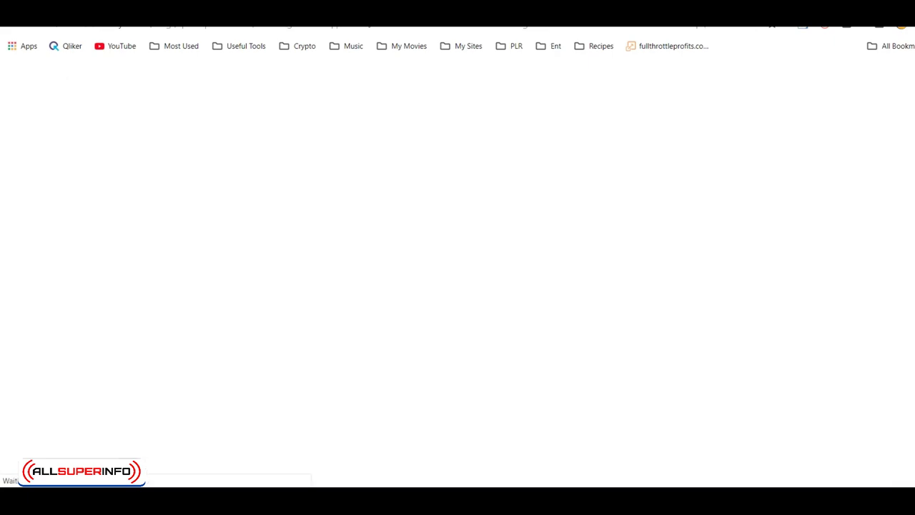
scroll(82, 317, "up", 1)
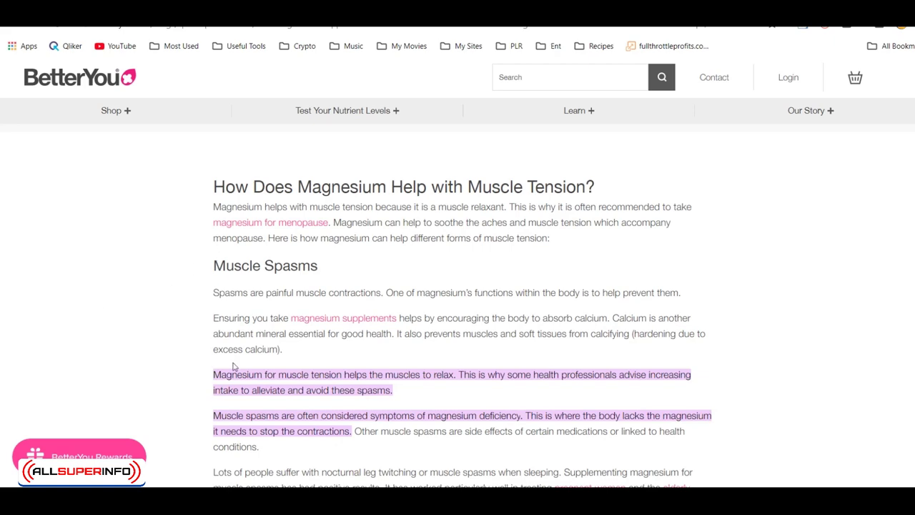
left_click_drag(337, 270, 173, 276)
Check the article's further headings against the Notepad Table Of Contents lines through Magnesium Malate
scroll(161, 315, "down", 3)
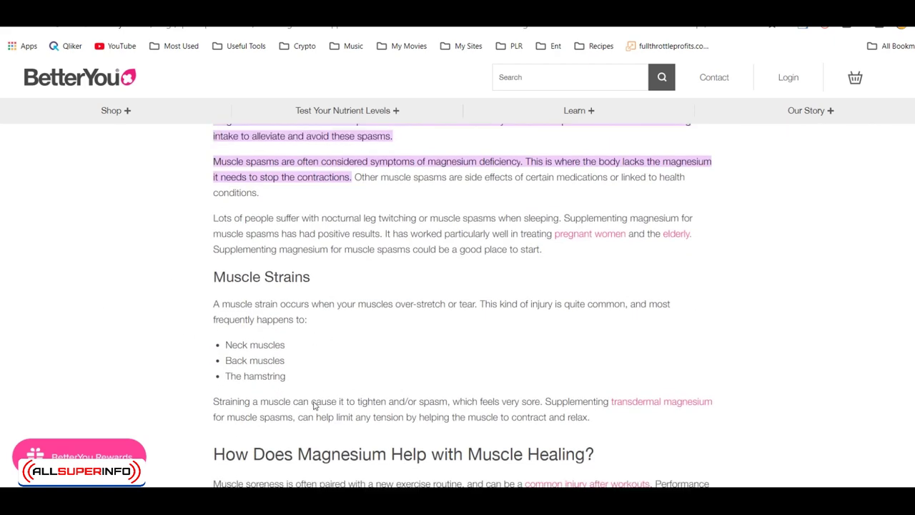
scroll(313, 404, "down", 6)
left_click_drag(555, 404, 193, 409)
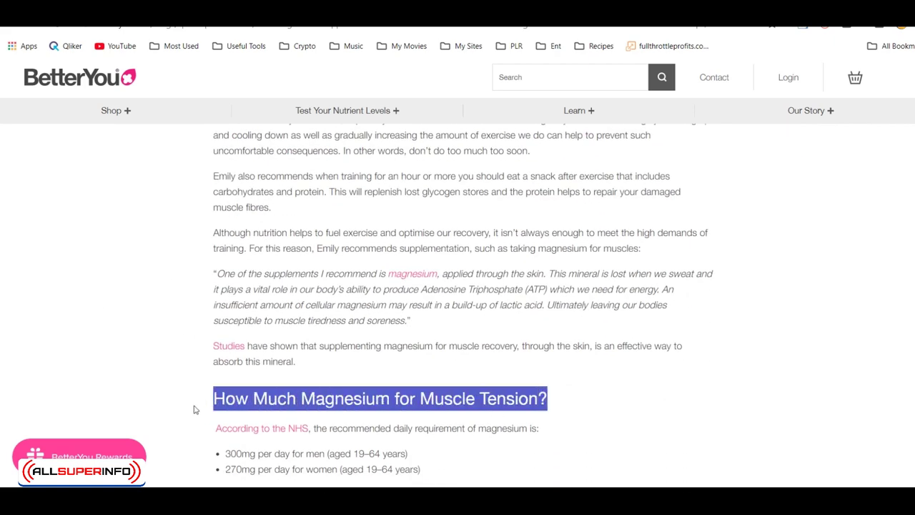
scroll(193, 409, "down", 3)
left_click_drag(635, 344, 193, 355)
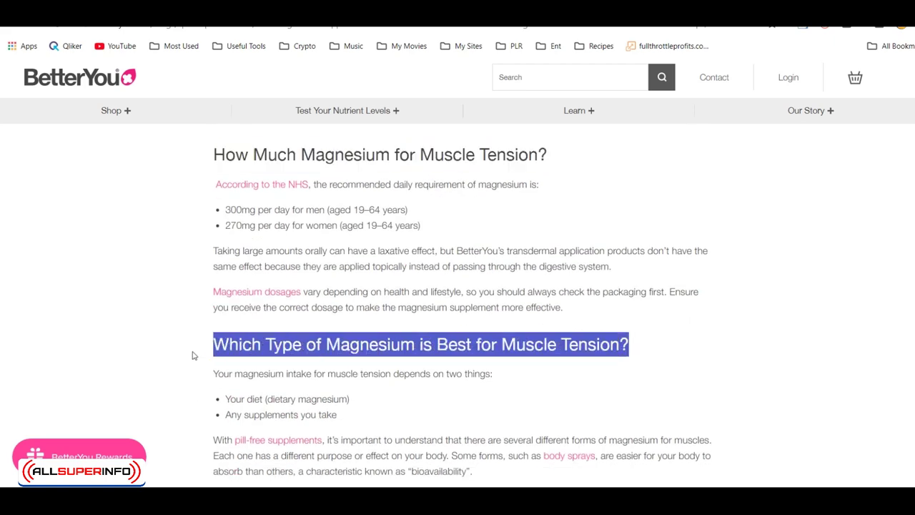
key("alt+Tab")
left_click_drag(130, 298, 2, 187)
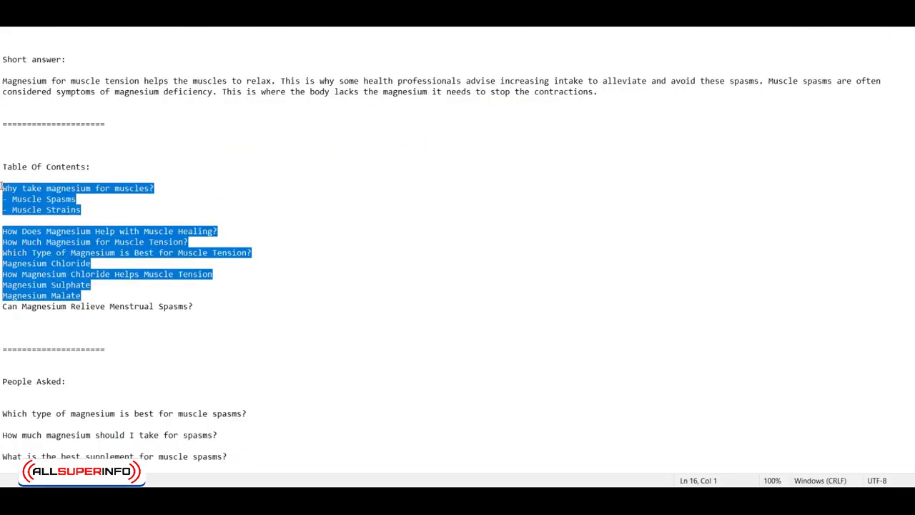
Return to the Google 'magnesium for muscle spasms' results and highlight the People also ask heading
left_click(90, 307)
key("alt+Tab")
key("ctrl+shift+Tab")
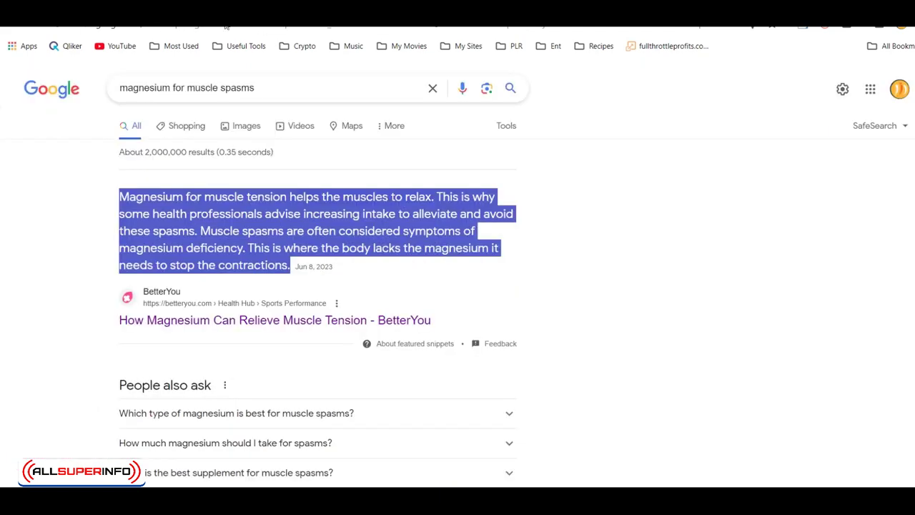
left_click(21, 308)
scroll(150, 309, "down", 2)
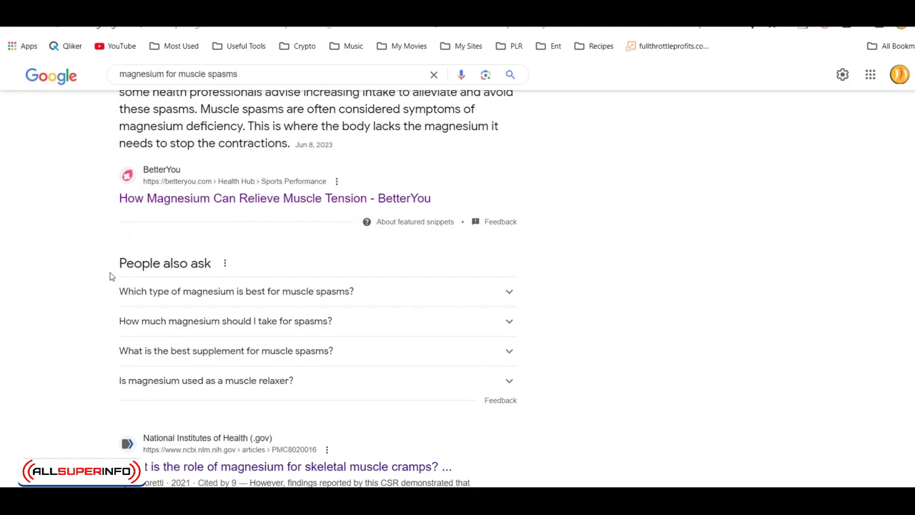
left_click_drag(119, 266, 212, 266)
Highlight the Related searches heading and scroll through that section
key("End")
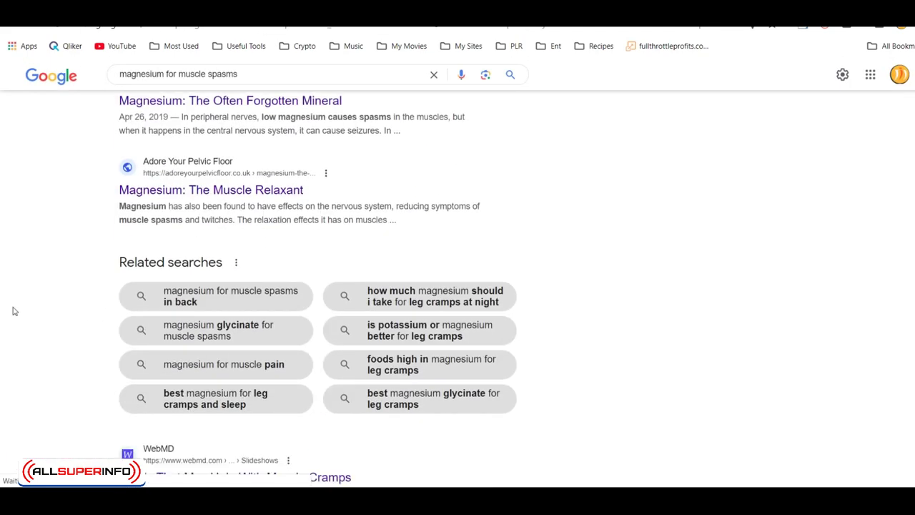
left_click_drag(115, 261, 223, 273)
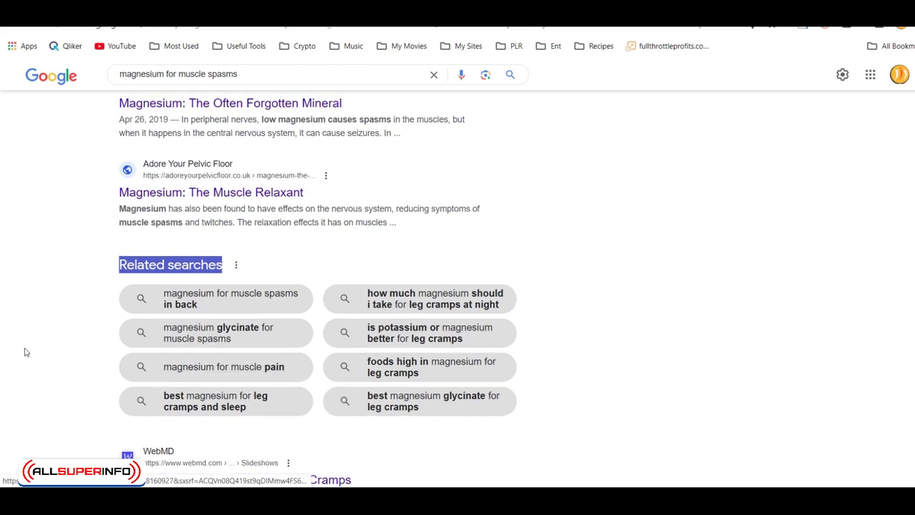
scroll(3, 300, "up", 15)
scroll(2, 302, "down", 2)
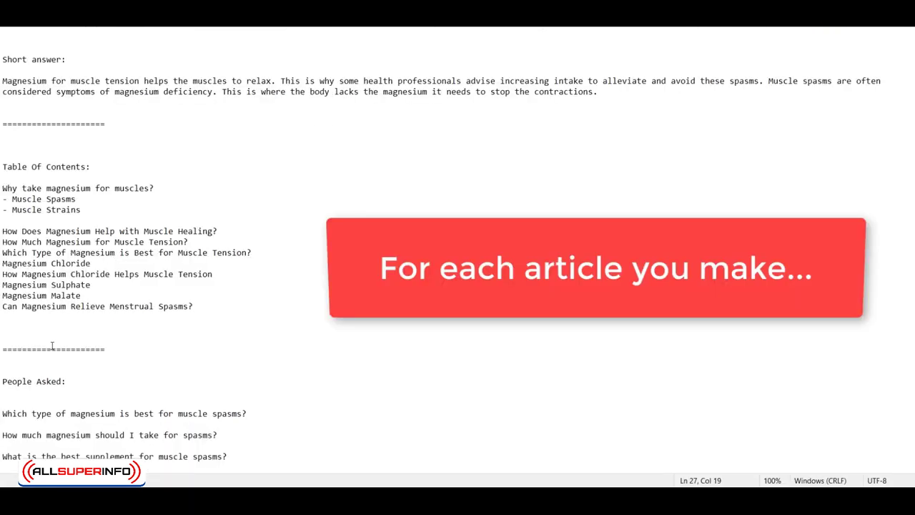
scroll(47, 344, "down", 7)
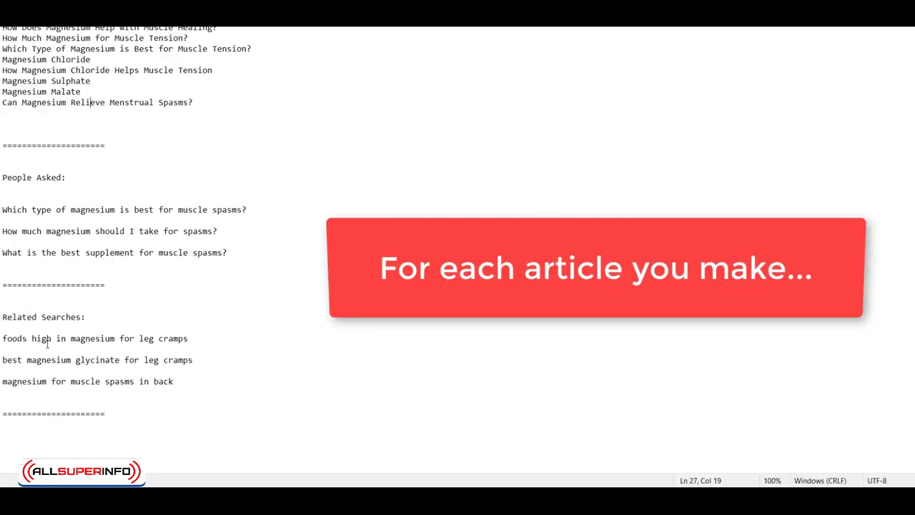
left_click_drag(2, 177, 41, 190)
left_click_drag(12, 316, 81, 317)
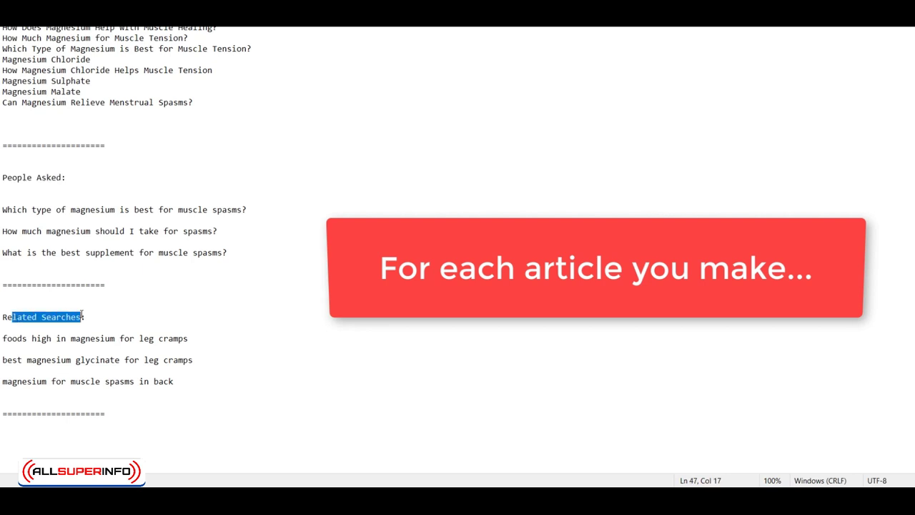
left_click(132, 306)
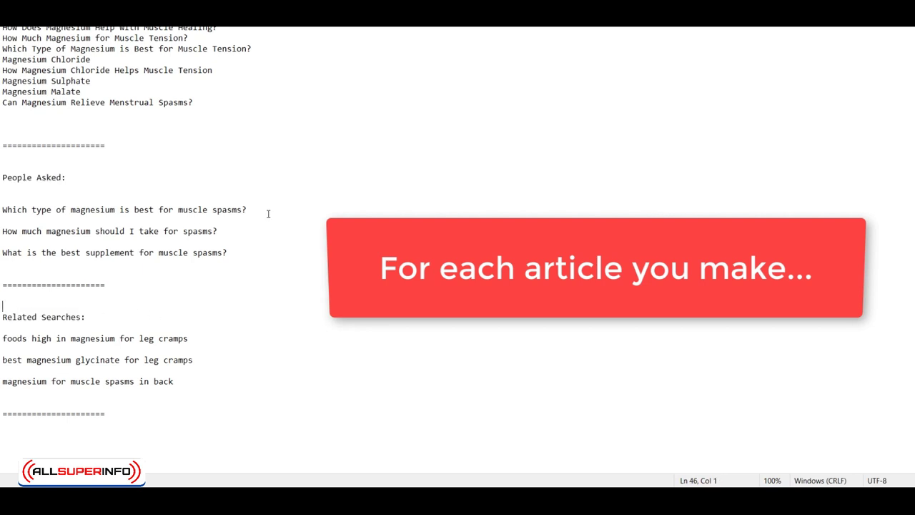
left_click_drag(268, 211, 2, 199)
scroll(23, 272, "up", 4)
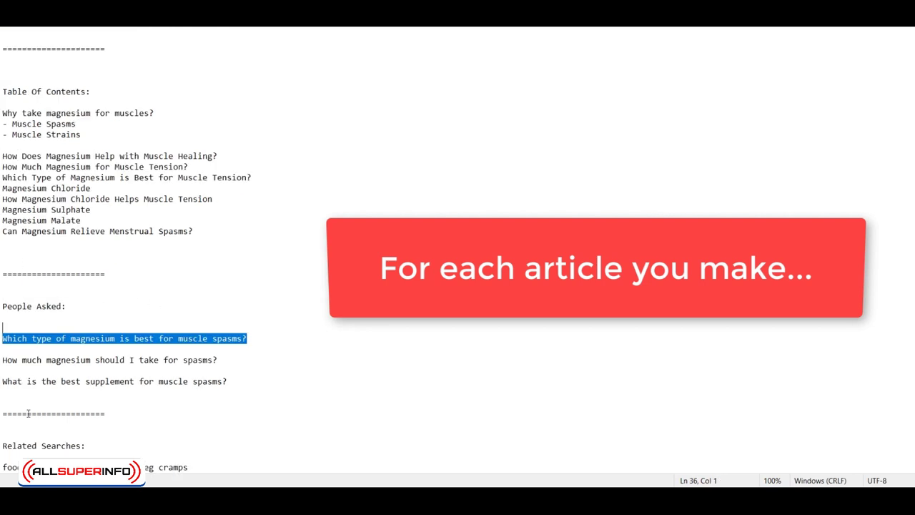
left_click(39, 249)
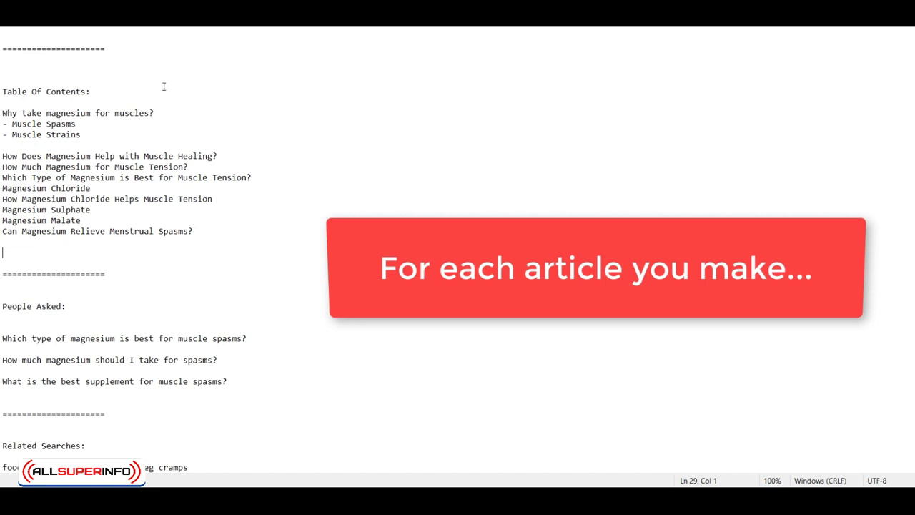
left_click(178, 110)
left_click_drag(159, 113, 2, 114)
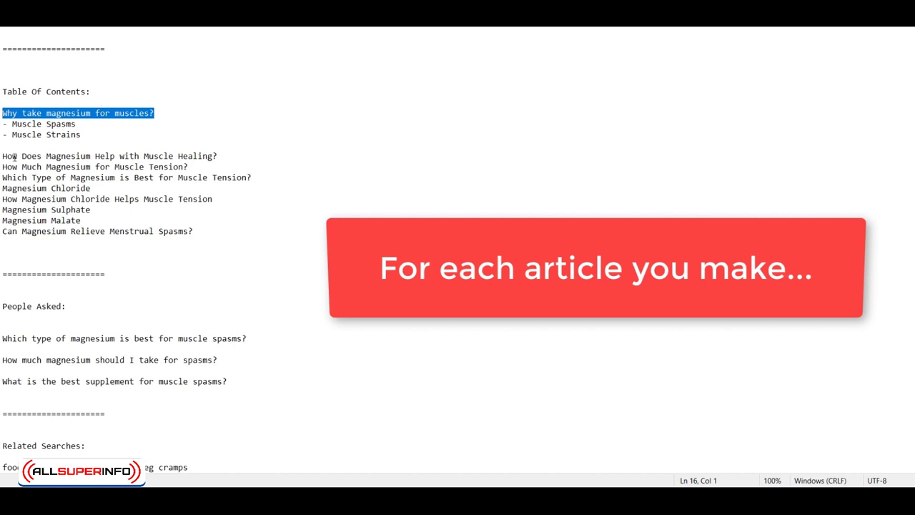
left_click(80, 119)
scroll(80, 119, "down", 4)
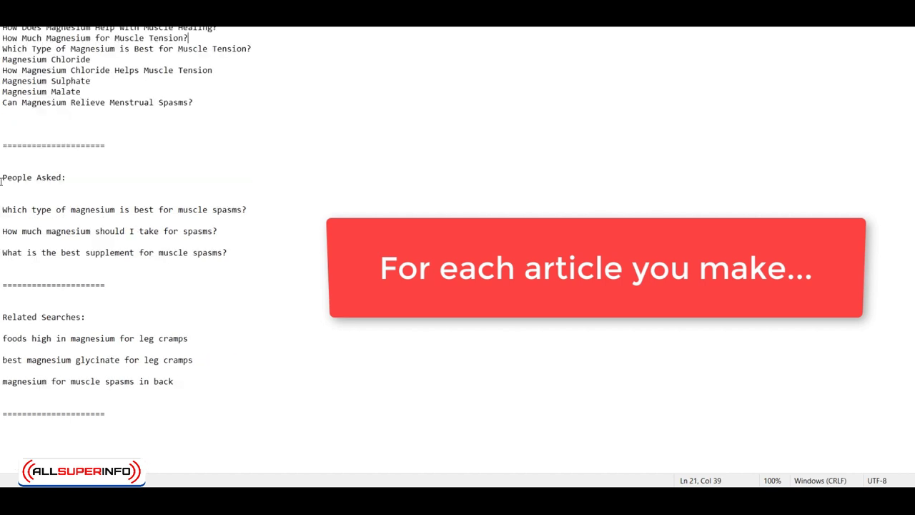
left_click_drag(3, 177, 69, 190)
left_click_drag(87, 317, 1, 317)
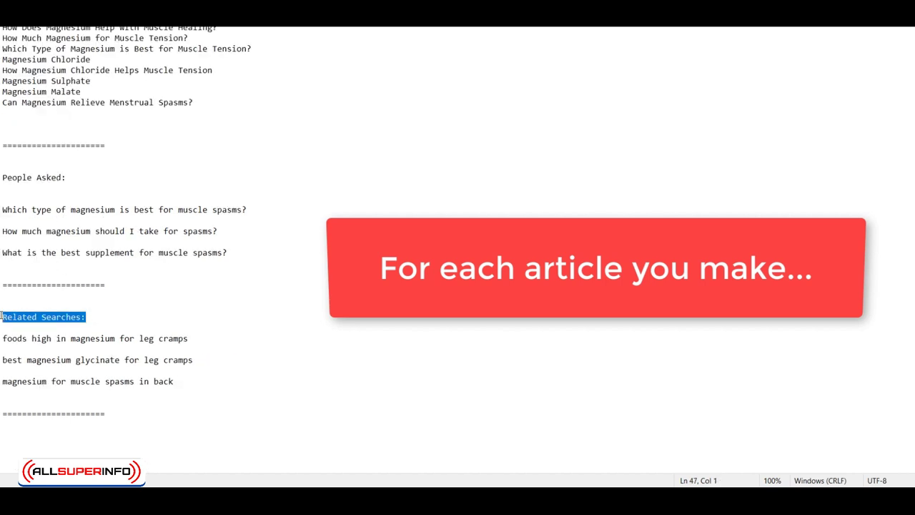
left_click(143, 149)
Add a 'Frequently Asked Question:' heading below the separator line
key("Return")
key("Return")
key("Return")
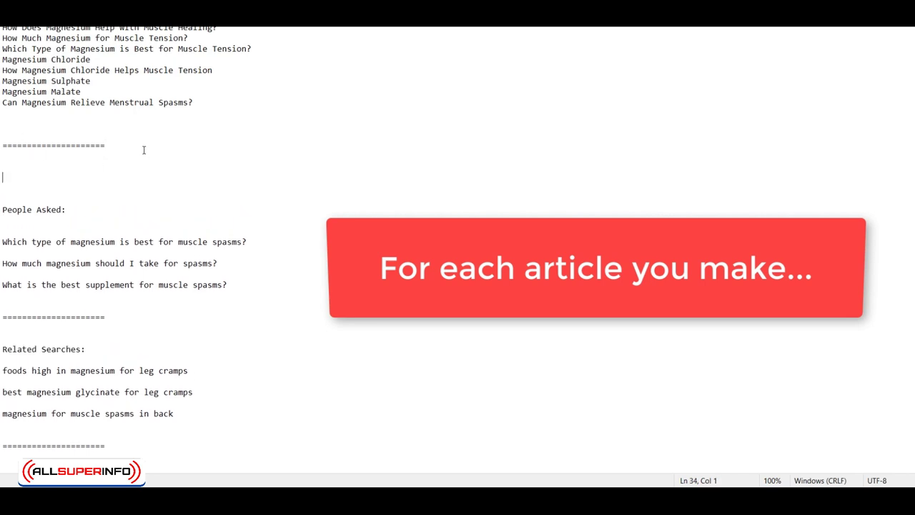
type("Frequently Asked Question:")
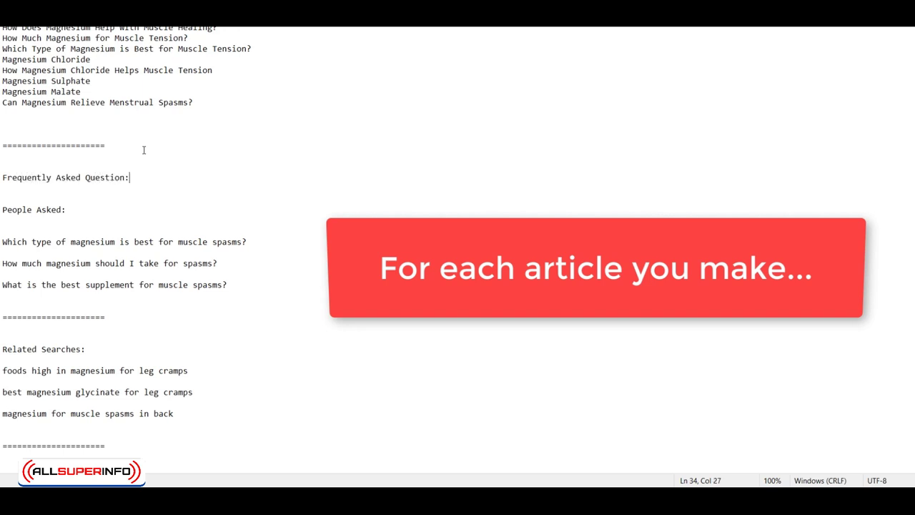
scroll(117, 194, "down", 1)
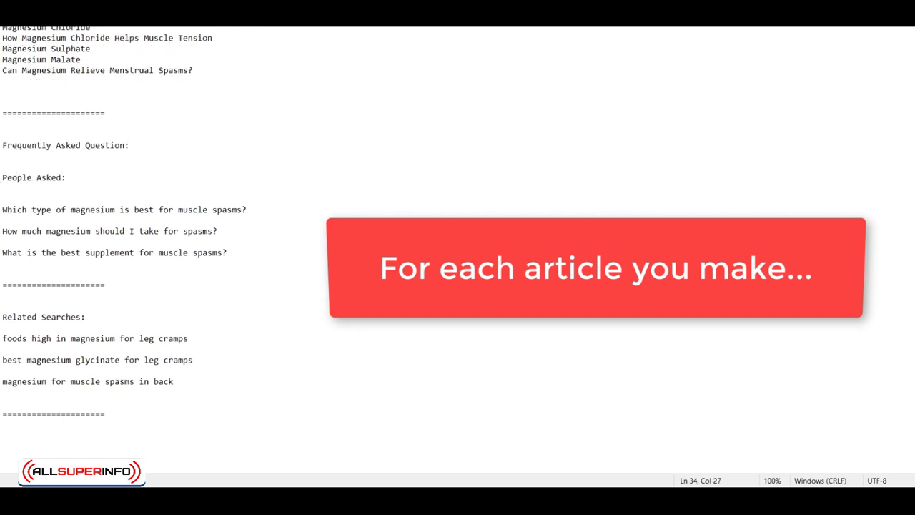
left_click_drag(2, 179, 79, 181)
Highlight the Related Searches heading and the first People Asked question
left_click_drag(2, 318, 87, 320)
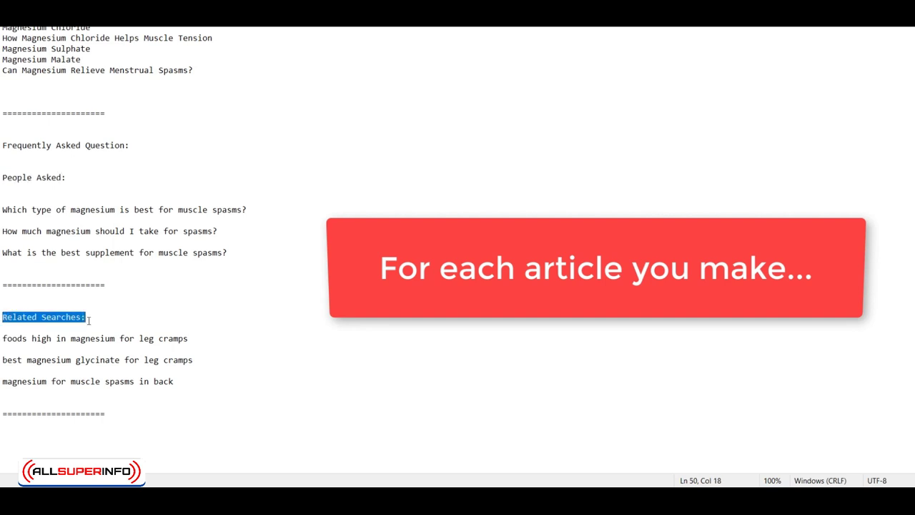
scroll(89, 319, "up", 2)
left_click_drag(129, 210, 2, 208)
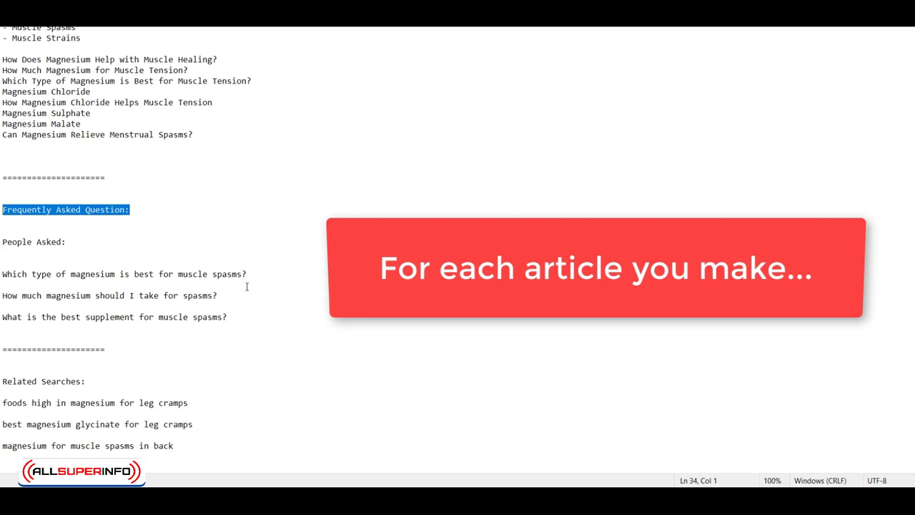
left_click_drag(263, 274, 3, 295)
Clear the highlight on the first People Asked question
left_click(8, 303)
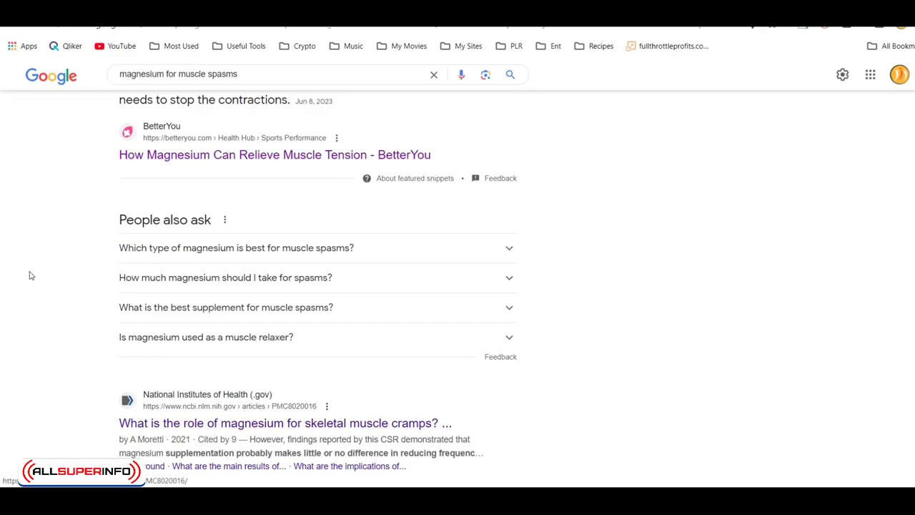
scroll(22, 264, "down", 3)
scroll(15, 261, "up", 2)
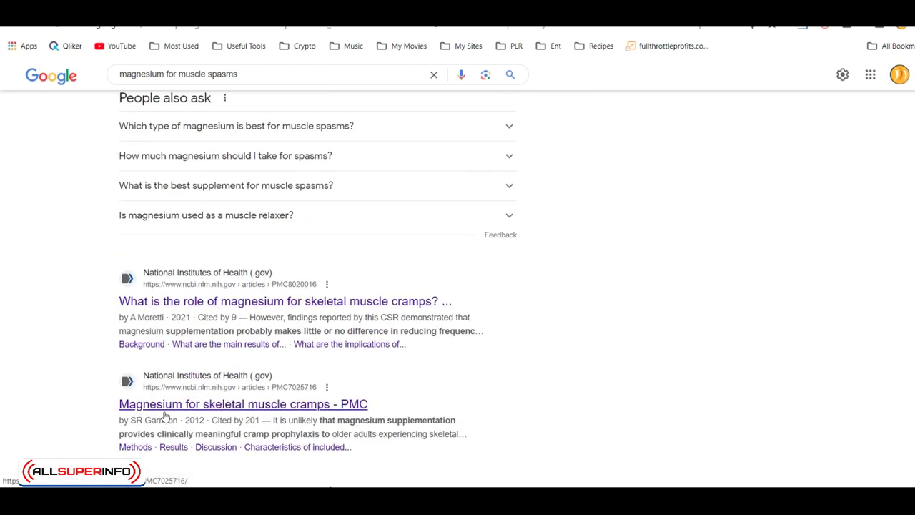
scroll(121, 188, "down", 2)
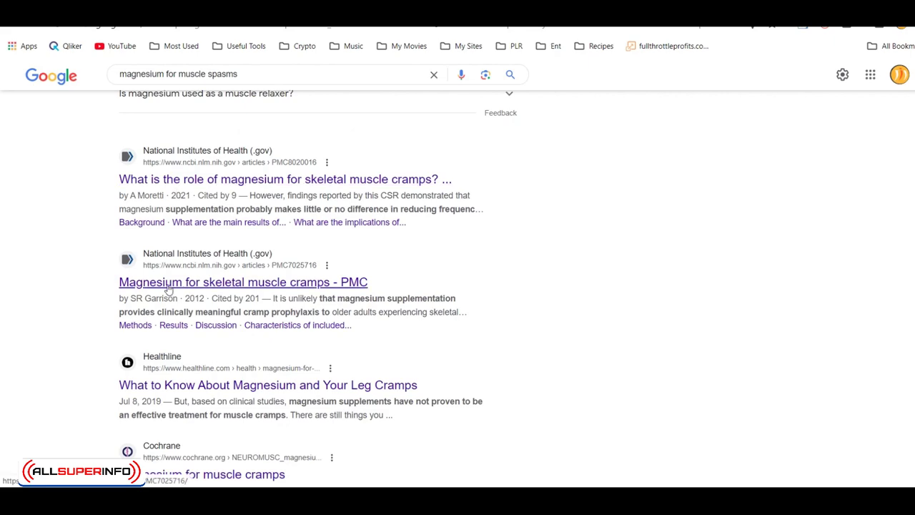
scroll(60, 300, "up", 3)
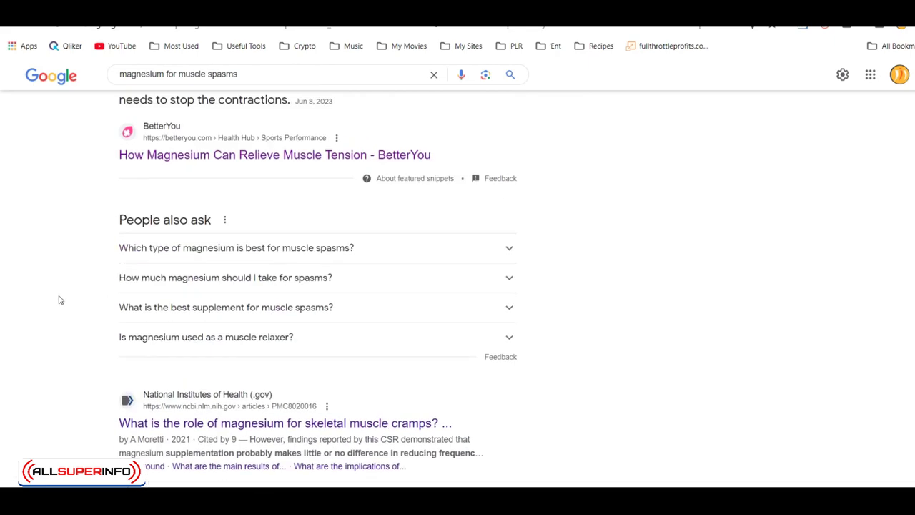
scroll(55, 299, "up", 2)
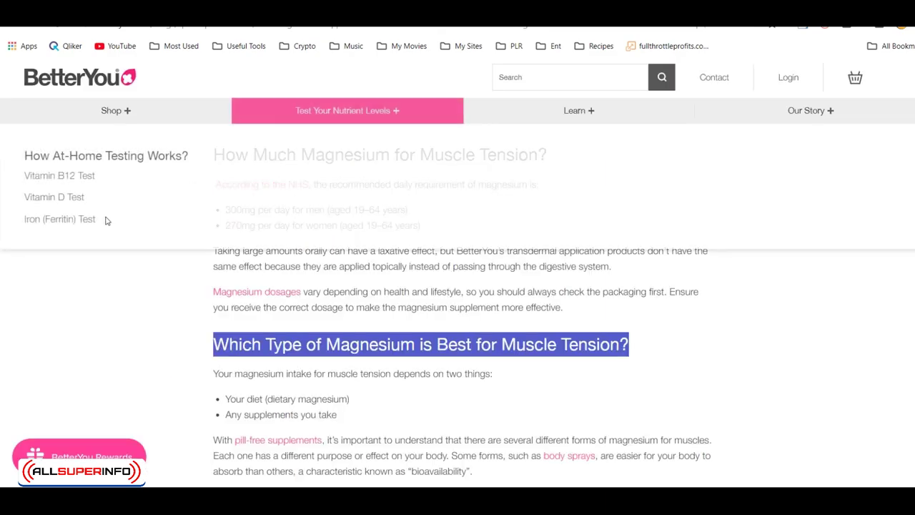
Scroll through the BetterYou article's headings down to the About BetterYou section
scroll(101, 334, "up", 15)
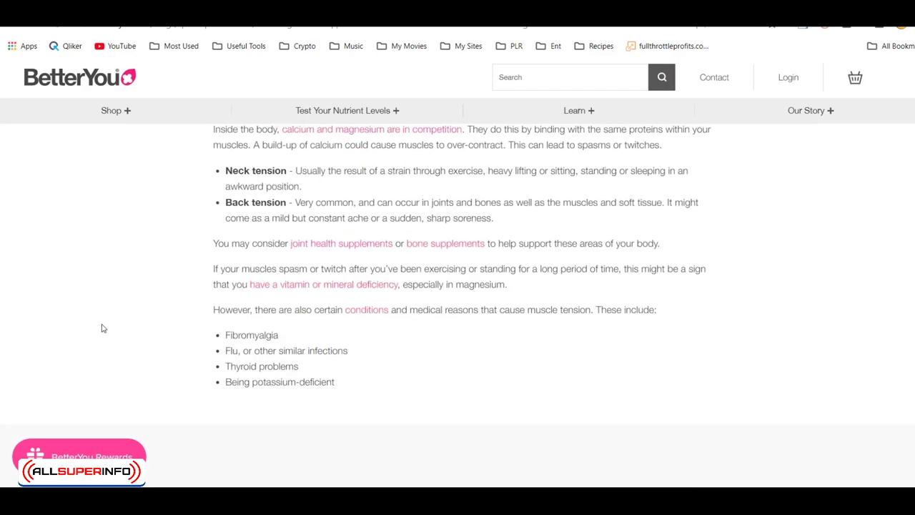
scroll(102, 328, "up", 2)
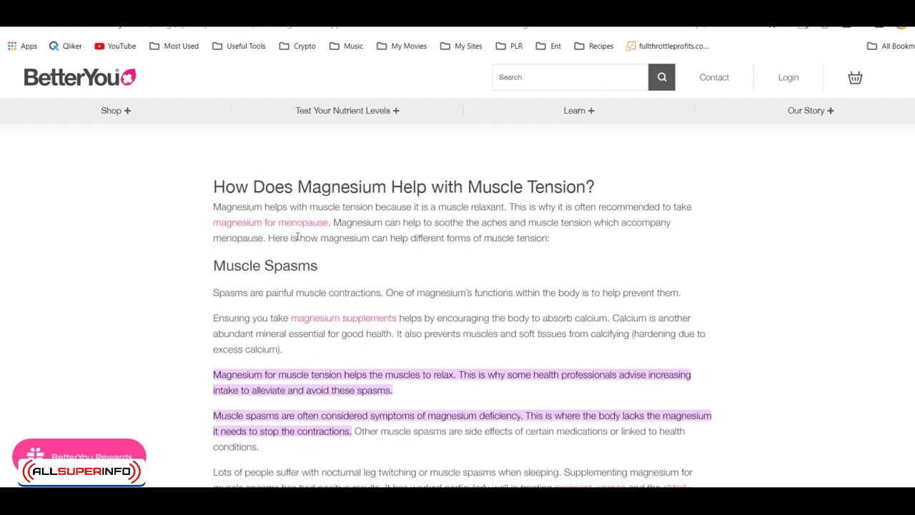
scroll(286, 240, "down", 4)
scroll(215, 260, "down", 20)
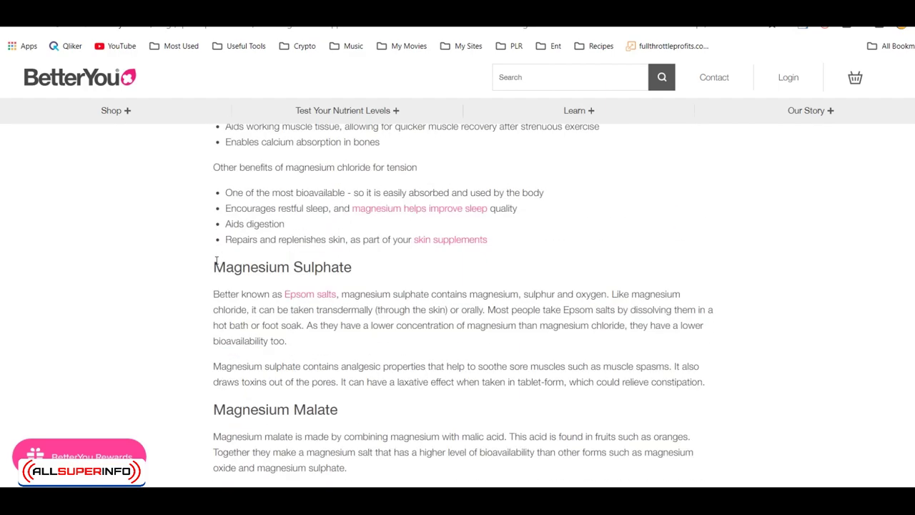
scroll(215, 260, "down", 5)
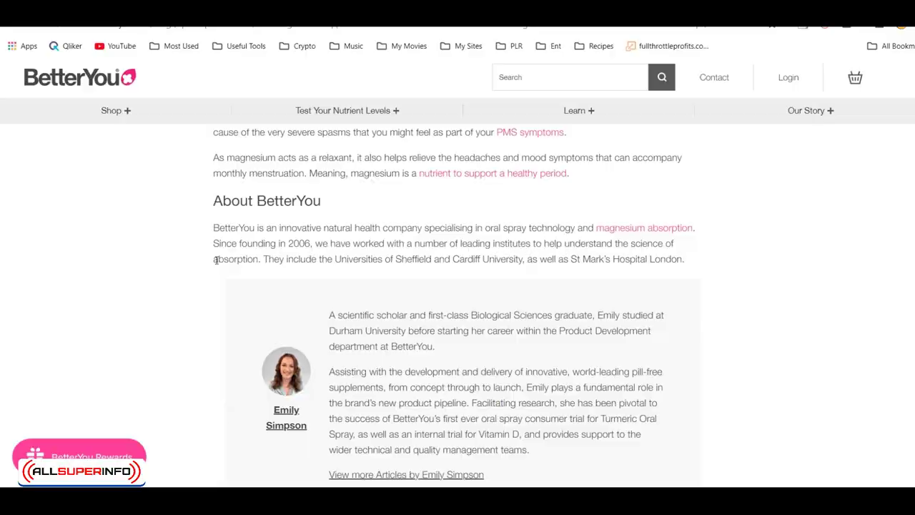